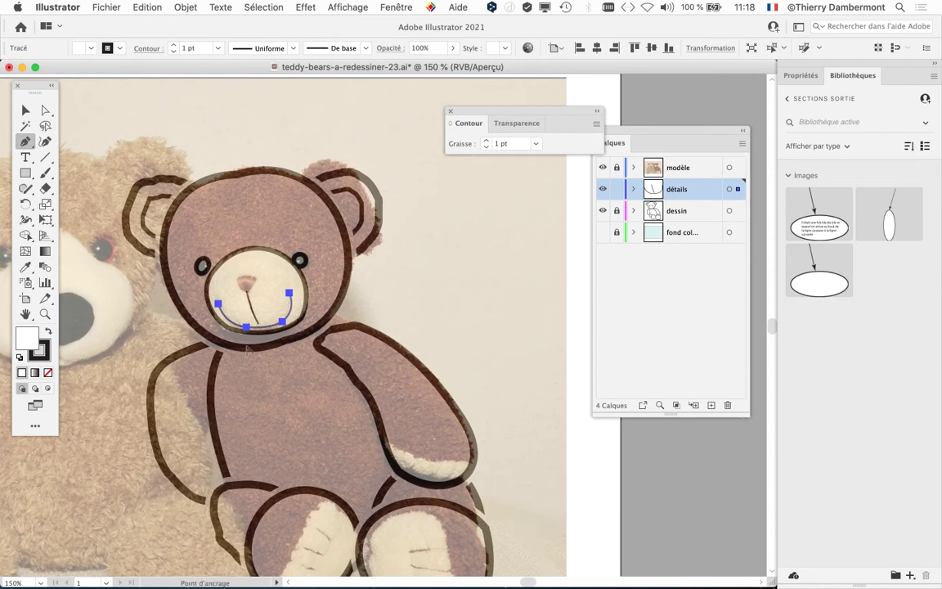
Step: Move the floating Tools panel aside and switch to the Pencil tool (Outil Crayon)
{"action": "scroll", "coordinate": [216, 336], "scroll_direction": "up", "scroll_amount": 2}
{"action": "scroll", "coordinate": [205, 309], "scroll_direction": "up", "scroll_amount": 2}
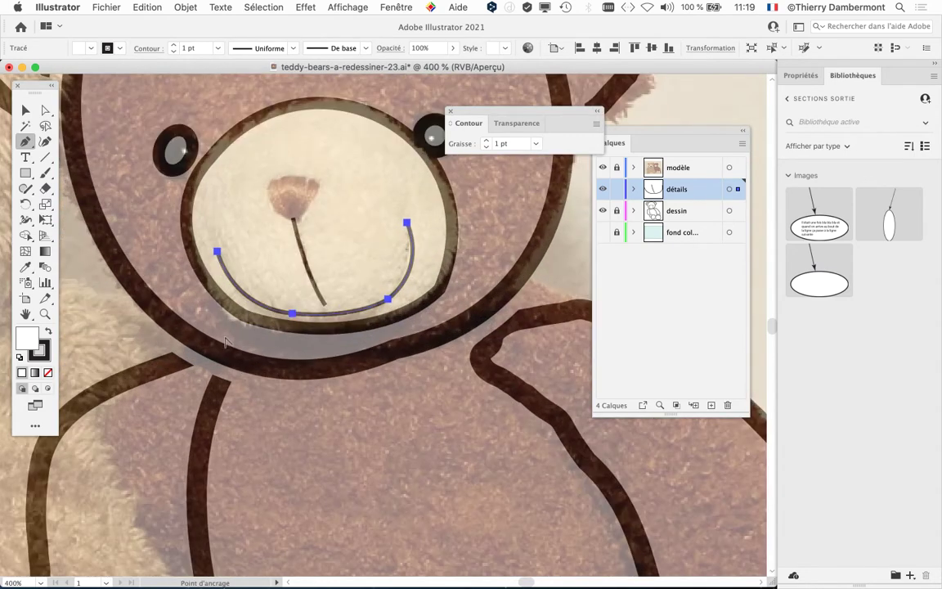
{"action": "left_click_drag", "start_coordinate": [33, 85], "coordinate": [70, 86]}
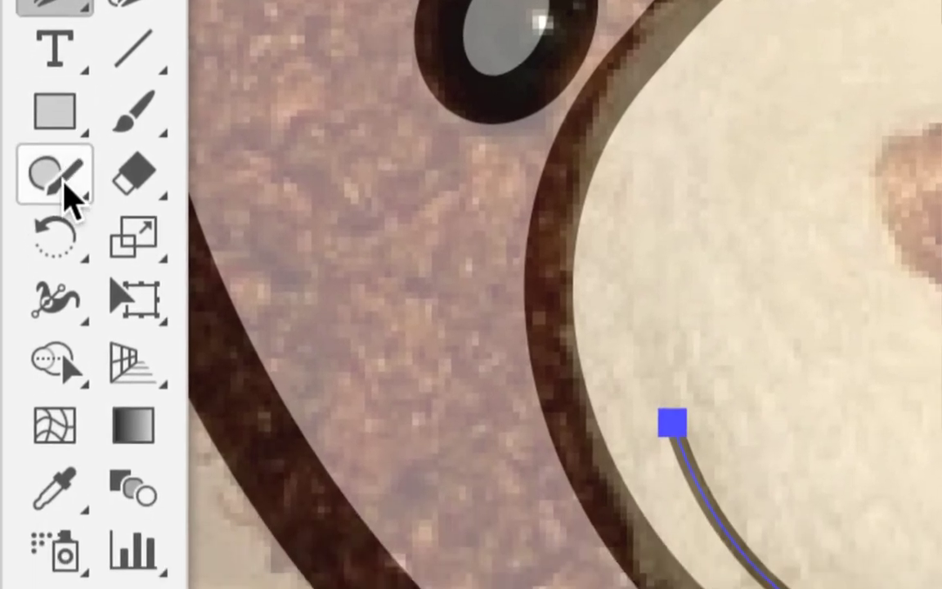
{"action": "left_click", "coordinate": [69, 196]}
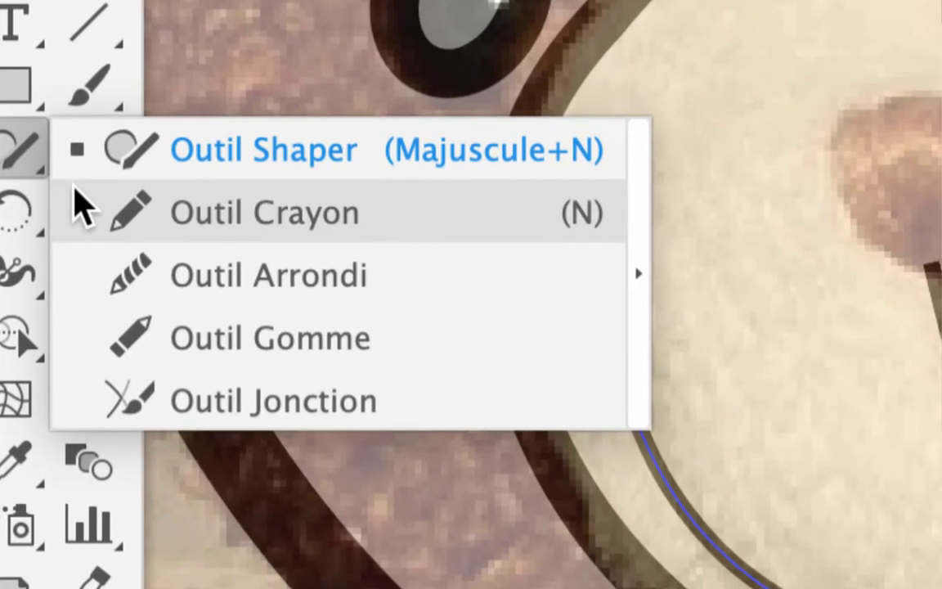
{"action": "left_click", "coordinate": [86, 209]}
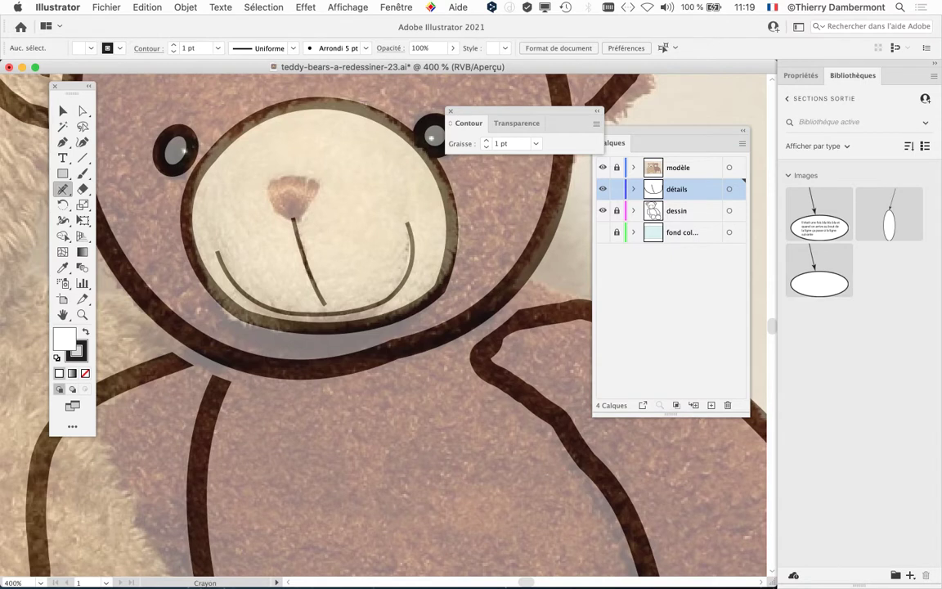
{"action": "left_click_drag", "start_coordinate": [74, 85], "coordinate": [63, 81]}
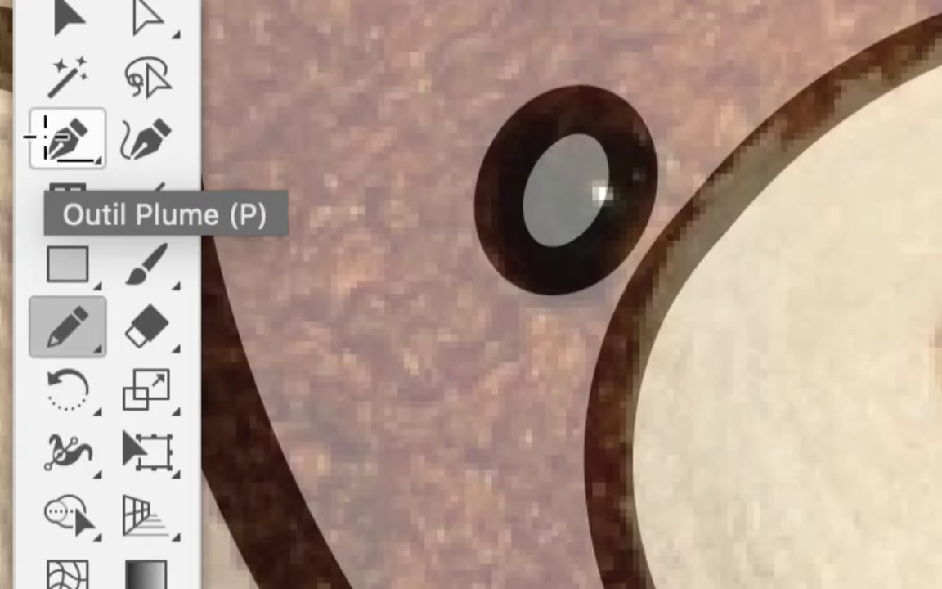
Step: Switch back to the Pen tool (Outil Plume, P)
{"action": "left_click", "coordinate": [65, 146]}
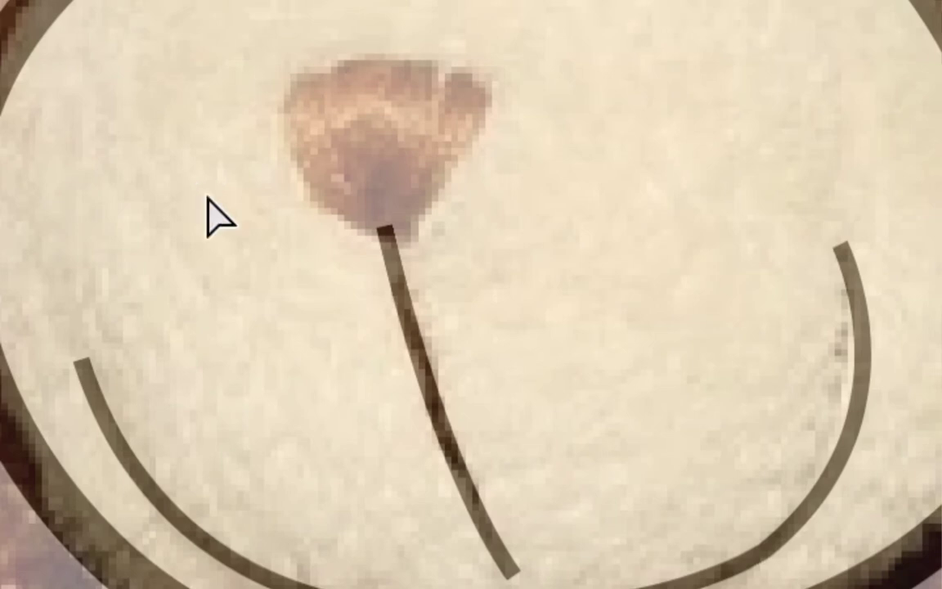
{"action": "scroll", "coordinate": [225, 237], "scroll_direction": "down", "scroll_amount": 5}
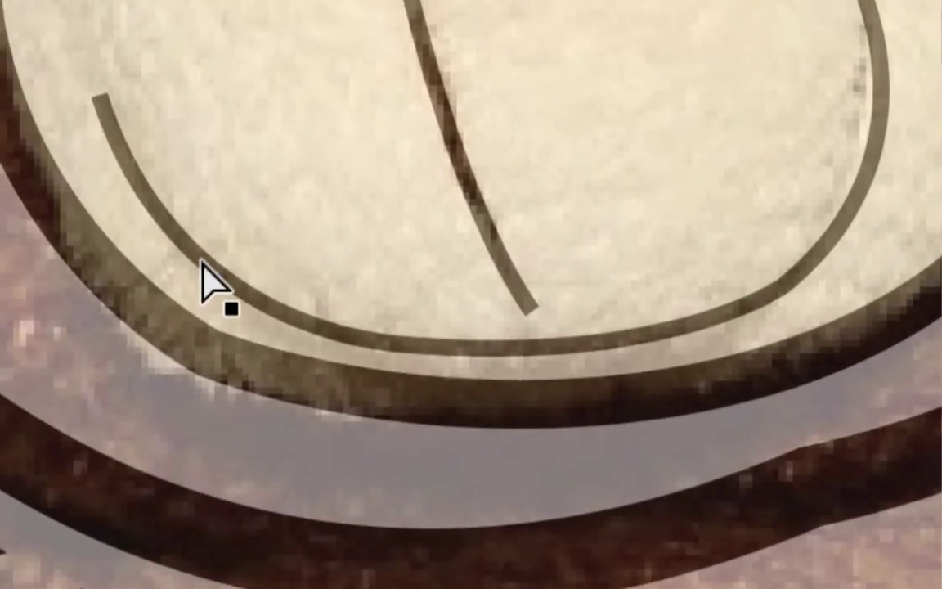
Step: Select the traced smile curve and delete all of it
{"action": "left_click", "coordinate": [203, 264]}
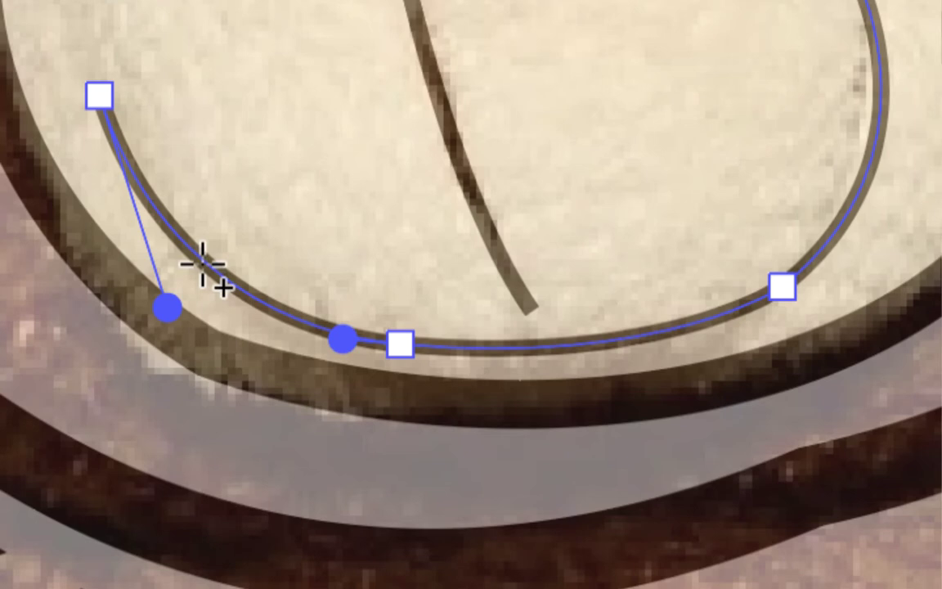
{"action": "scroll", "coordinate": [204, 260], "scroll_direction": "up", "scroll_amount": 4}
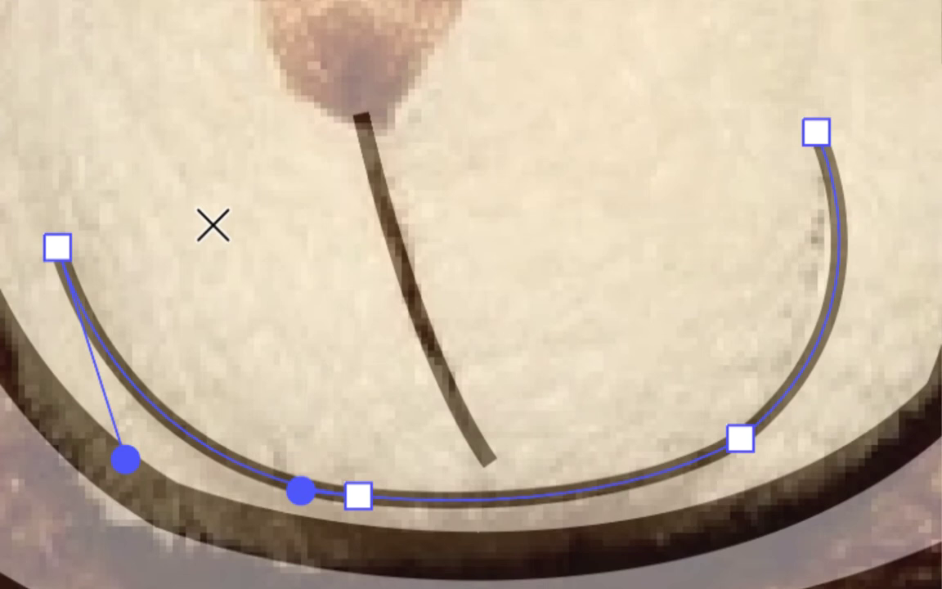
{"action": "key", "text": "Delete"}
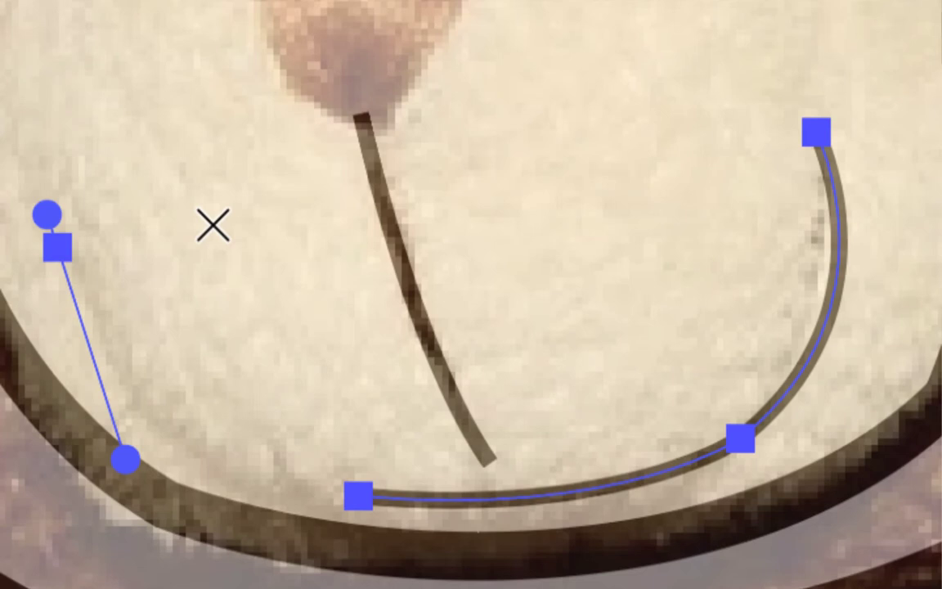
{"action": "key", "text": "Delete"}
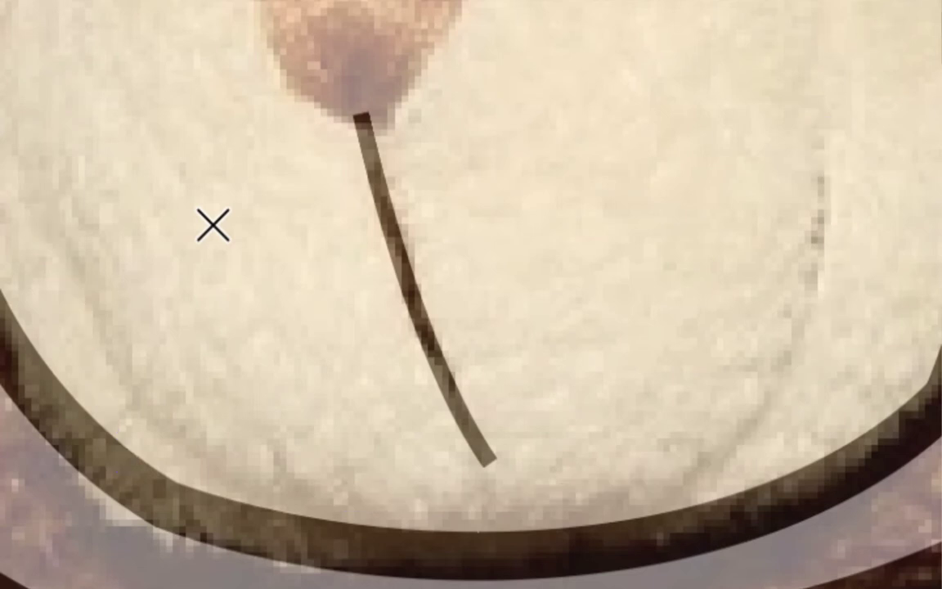
Step: Select the nose-to-mouth line and delete it with its leftover anchors
{"action": "key", "text": "a"}
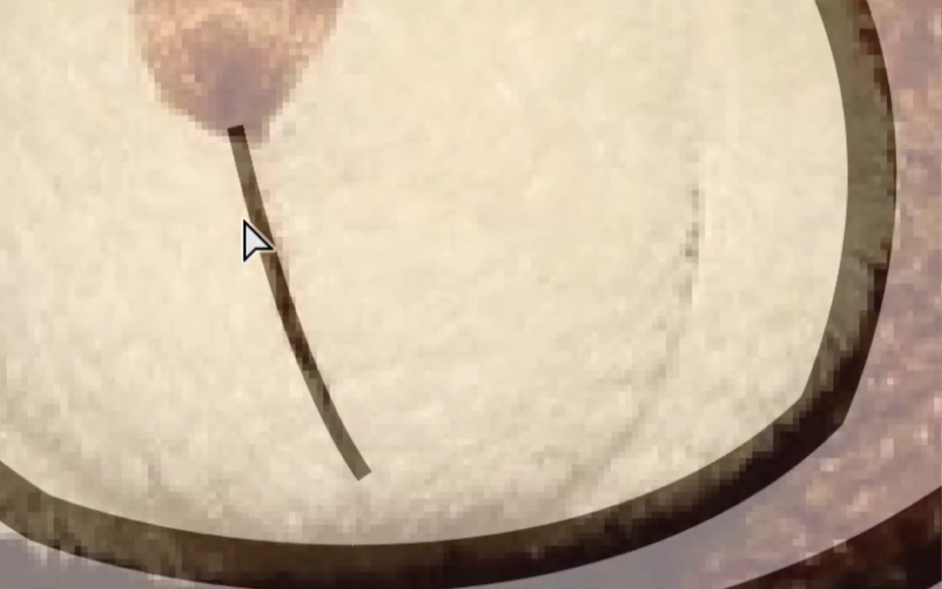
{"action": "left_click", "coordinate": [249, 225]}
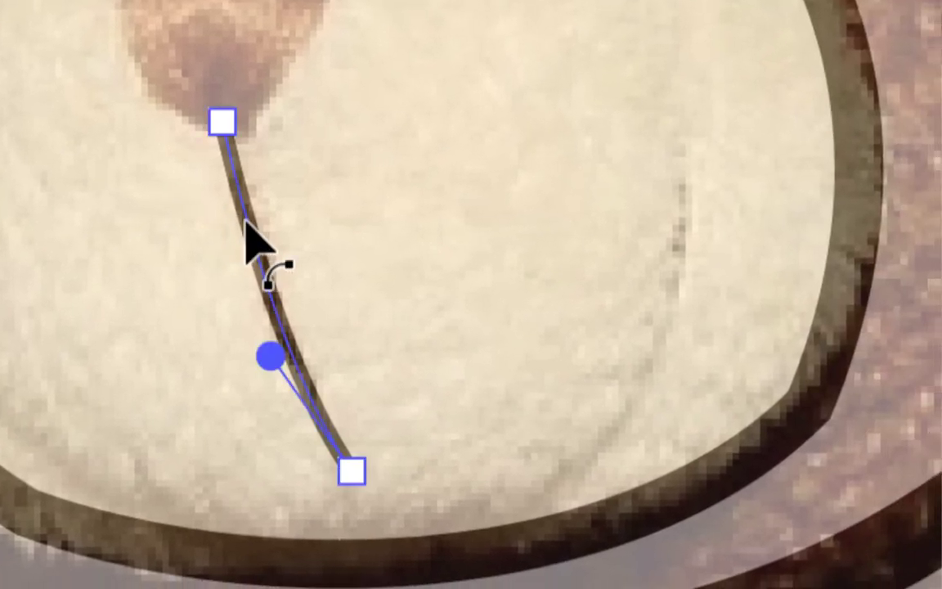
{"action": "scroll", "coordinate": [238, 233], "scroll_direction": "left", "scroll_amount": 2}
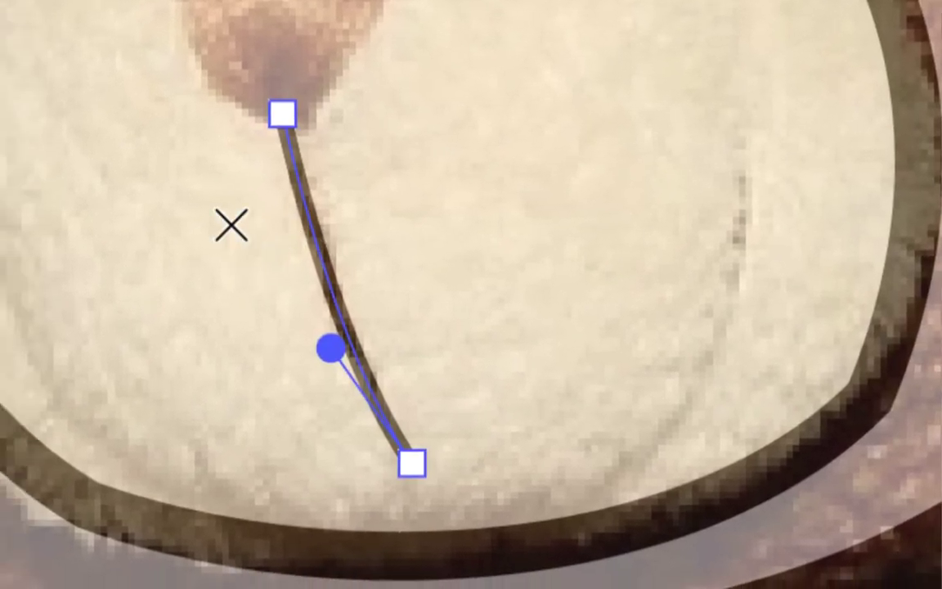
{"action": "key", "text": "ctrl+a"}
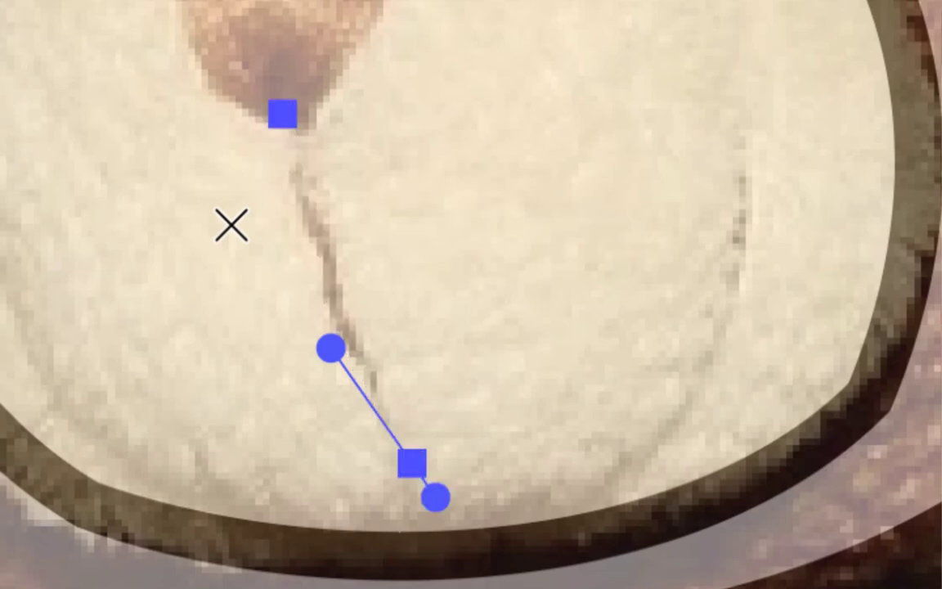
{"action": "key", "text": "Delete"}
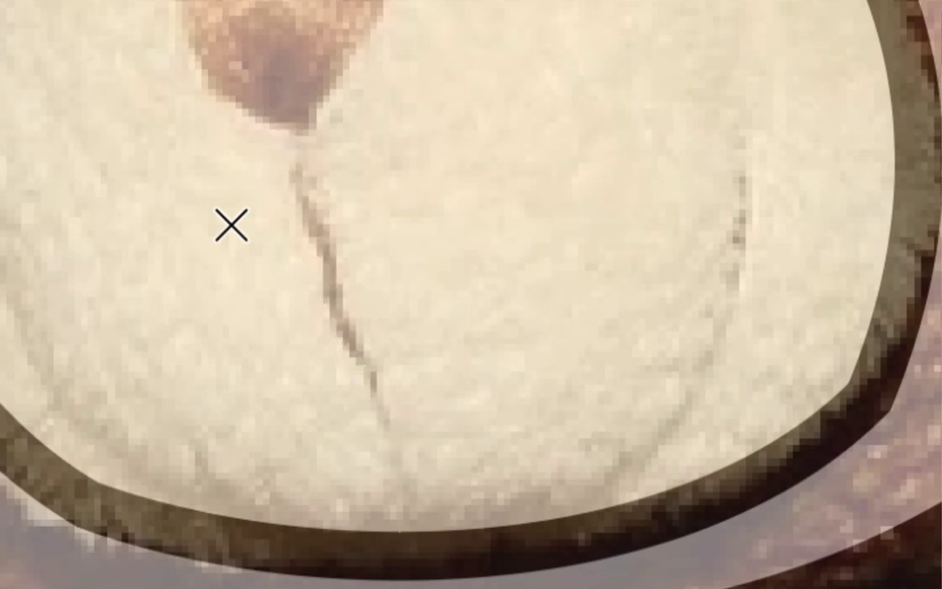
Step: Draw a two-point Pen curve down the right arc of the bear's mouth
{"action": "scroll", "coordinate": [232, 233], "scroll_direction": "down", "scroll_amount": 3}
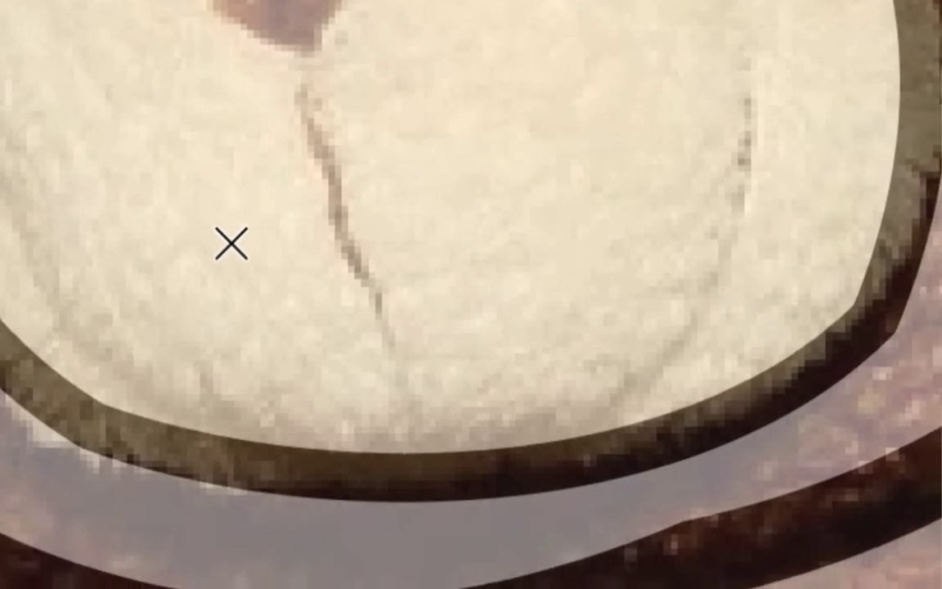
{"action": "scroll", "coordinate": [243, 251], "scroll_direction": "right", "scroll_amount": 4}
{"action": "scroll", "coordinate": [278, 248], "scroll_direction": "up", "scroll_amount": 2}
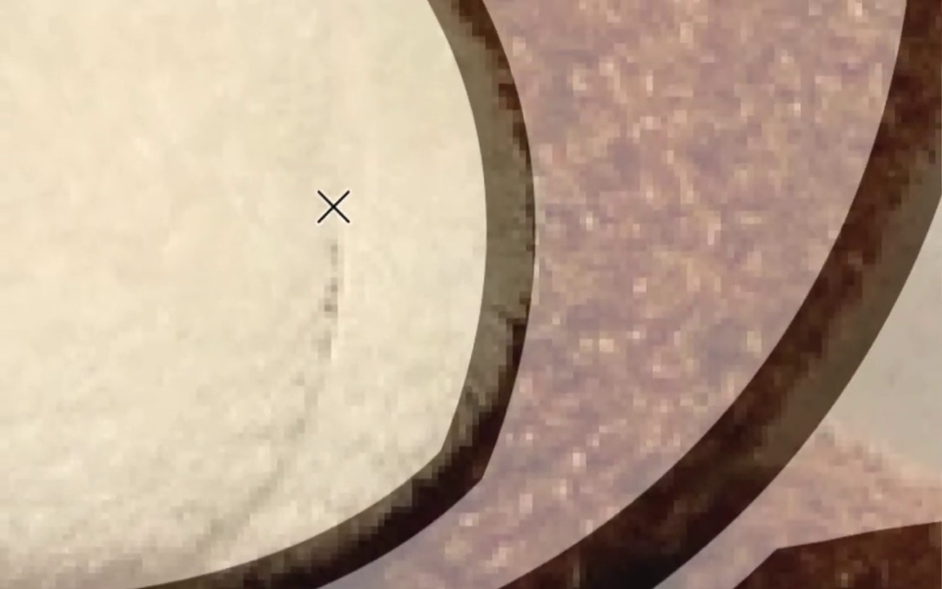
{"action": "left_click", "coordinate": [332, 203]}
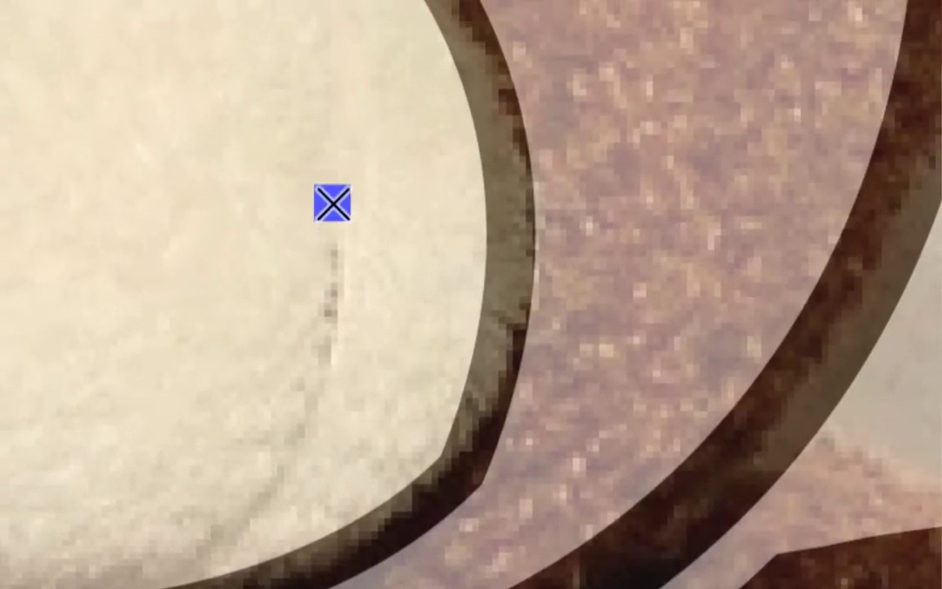
{"action": "scroll", "coordinate": [320, 255], "scroll_direction": "down", "scroll_amount": 6}
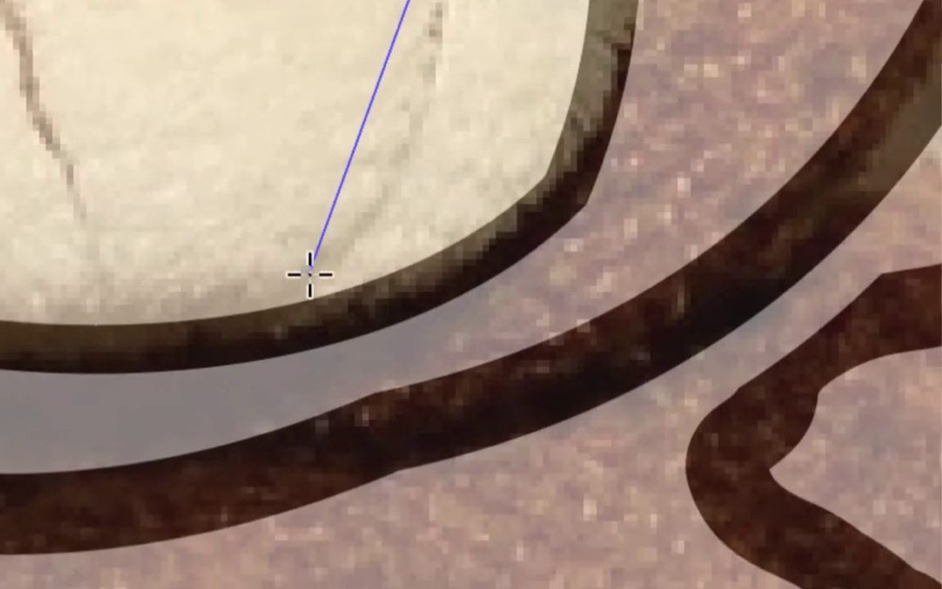
{"action": "scroll", "coordinate": [310, 275], "scroll_direction": "up", "scroll_amount": 1}
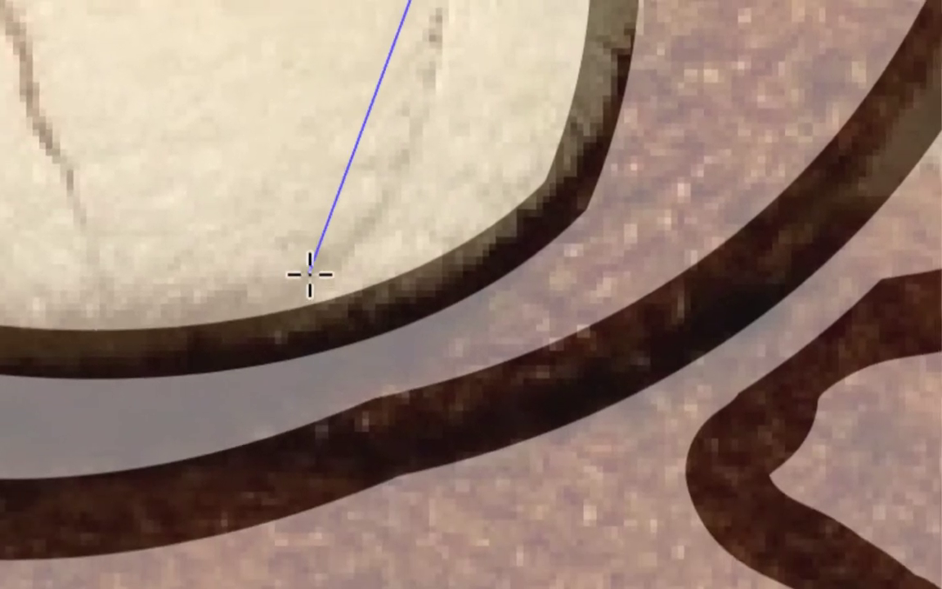
{"action": "left_click_drag", "start_coordinate": [310, 275], "coordinate": [298, 279]}
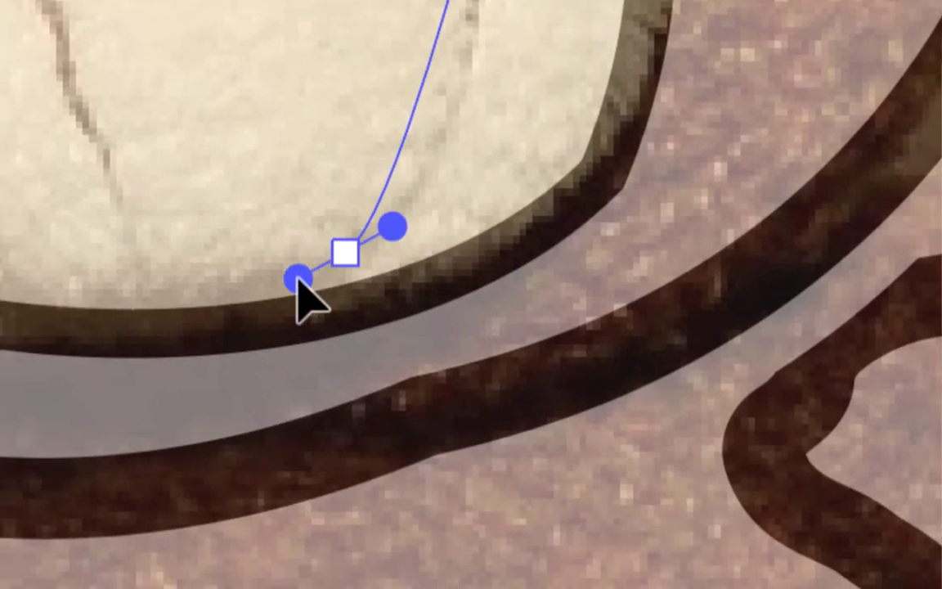
{"action": "scroll", "coordinate": [310, 286], "scroll_direction": "right", "scroll_amount": 5}
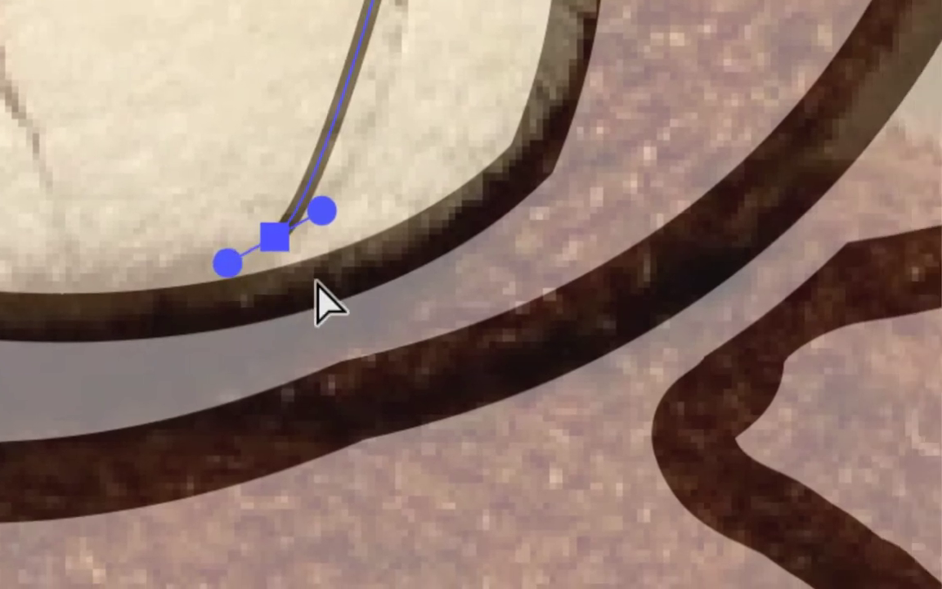
{"action": "scroll", "coordinate": [325, 295], "scroll_direction": "up", "scroll_amount": 3}
{"action": "left_click_drag", "start_coordinate": [319, 271], "coordinate": [343, 235]}
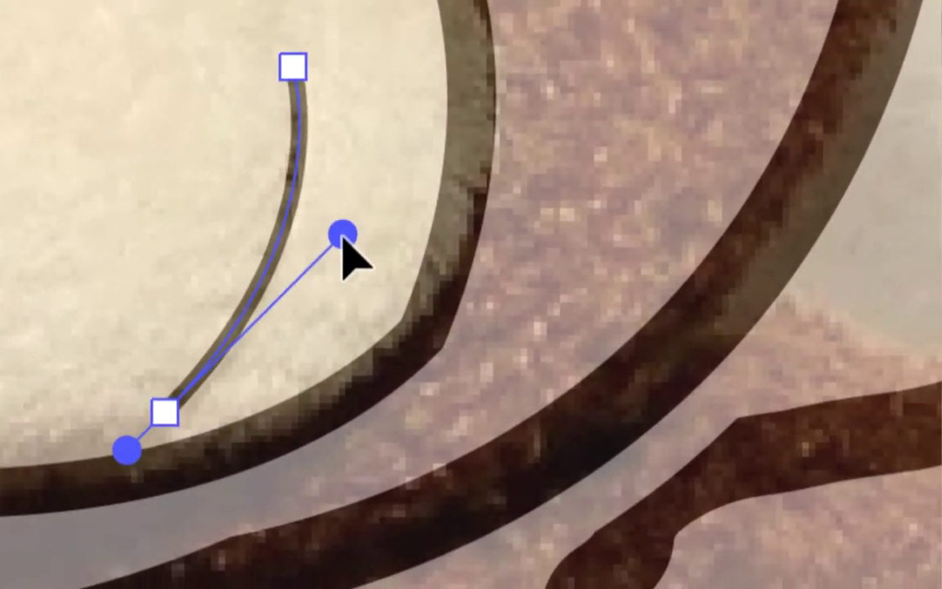
{"action": "scroll", "coordinate": [347, 237], "scroll_direction": "up", "scroll_amount": 3}
Step: Adjust the arc's top and bottom anchors, then deselect the finished arc
{"action": "left_click", "coordinate": [327, 208]}
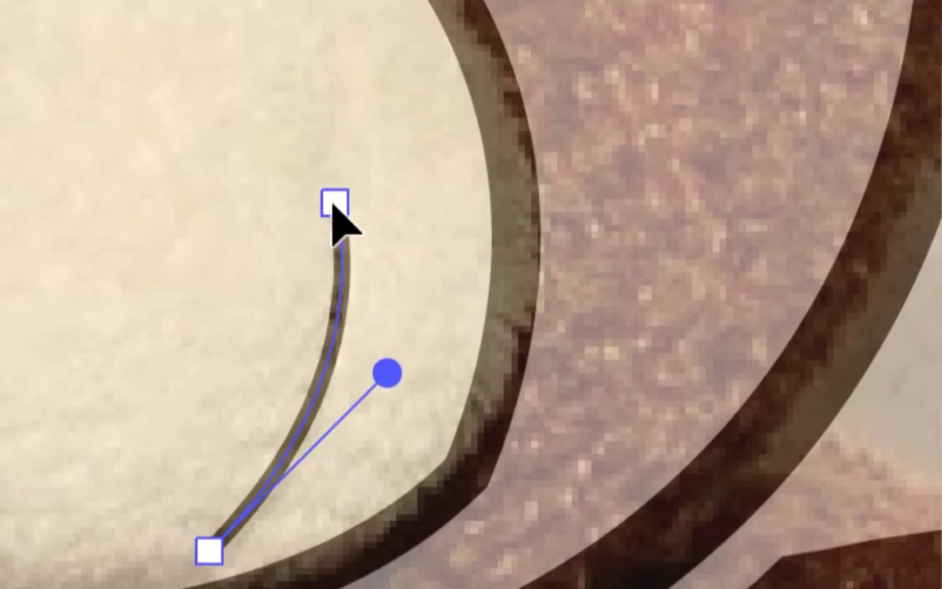
{"action": "scroll", "coordinate": [332, 245], "scroll_direction": "down", "scroll_amount": 5}
{"action": "scroll", "coordinate": [326, 274], "scroll_direction": "down", "scroll_amount": 5}
{"action": "left_click", "coordinate": [305, 266]}
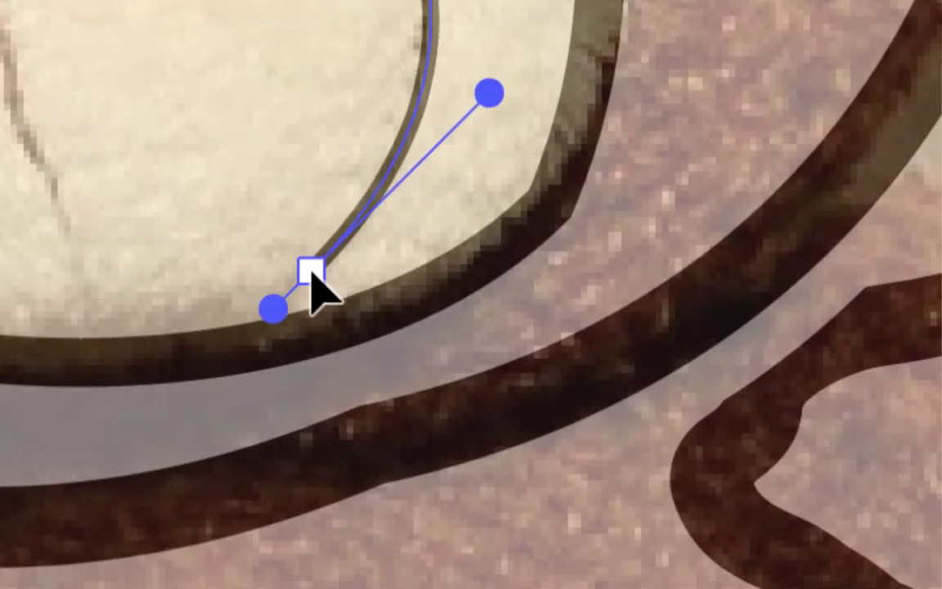
{"action": "left_click", "coordinate": [310, 268]}
{"action": "scroll", "coordinate": [311, 260], "scroll_direction": "up", "scroll_amount": 5}
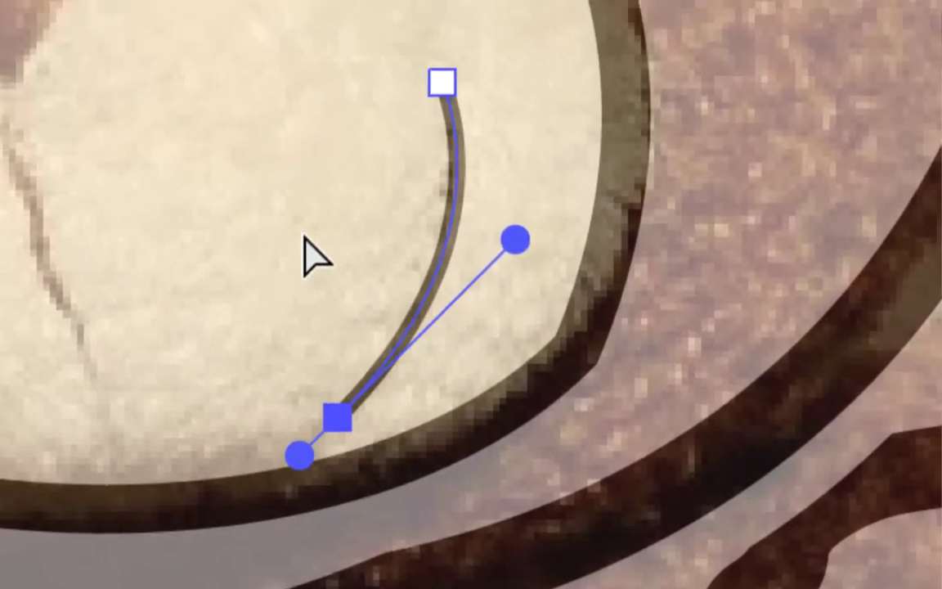
{"action": "left_click", "coordinate": [307, 237]}
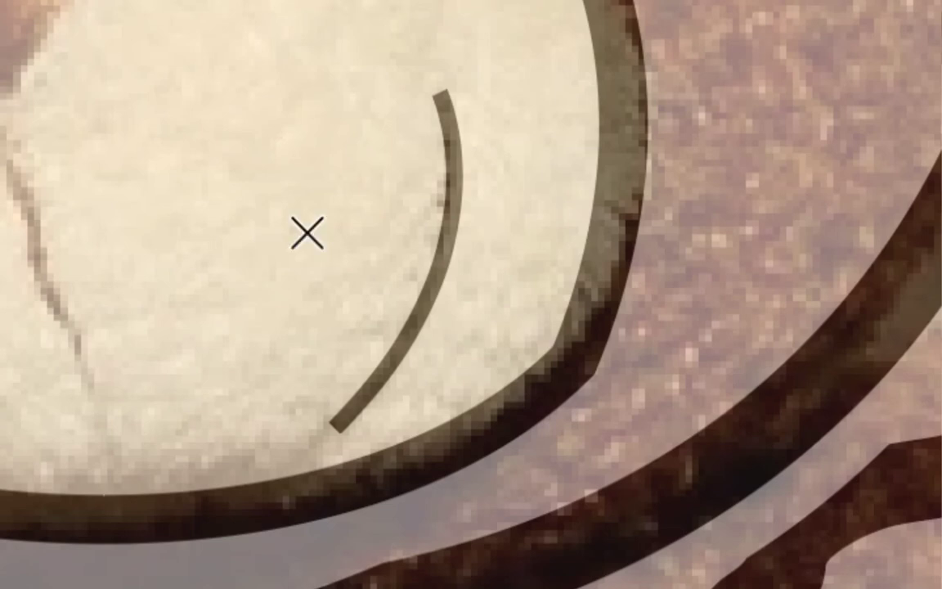
Step: Select the mouth arc and resume drawing from its bottom end anchor
{"action": "scroll", "coordinate": [309, 246], "scroll_direction": "down", "scroll_amount": 1}
{"action": "scroll", "coordinate": [319, 276], "scroll_direction": "down", "scroll_amount": 3}
{"action": "scroll", "coordinate": [319, 276], "scroll_direction": "right", "scroll_amount": 2}
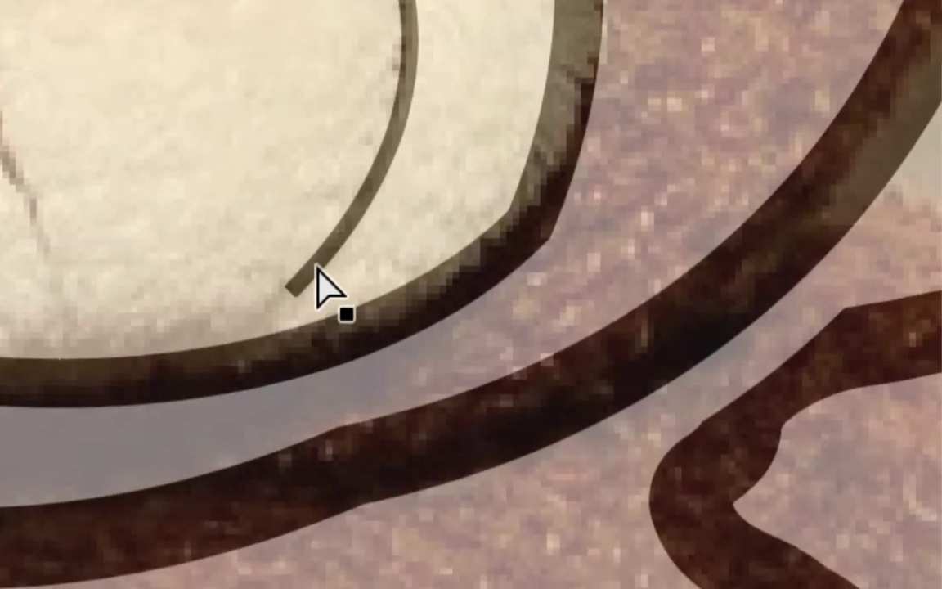
{"action": "left_click", "coordinate": [316, 266]}
{"action": "scroll", "coordinate": [316, 266], "scroll_direction": "up", "scroll_amount": 1}
{"action": "scroll", "coordinate": [315, 266], "scroll_direction": "left", "scroll_amount": 1}
{"action": "scroll", "coordinate": [312, 280], "scroll_direction": "down", "scroll_amount": 2}
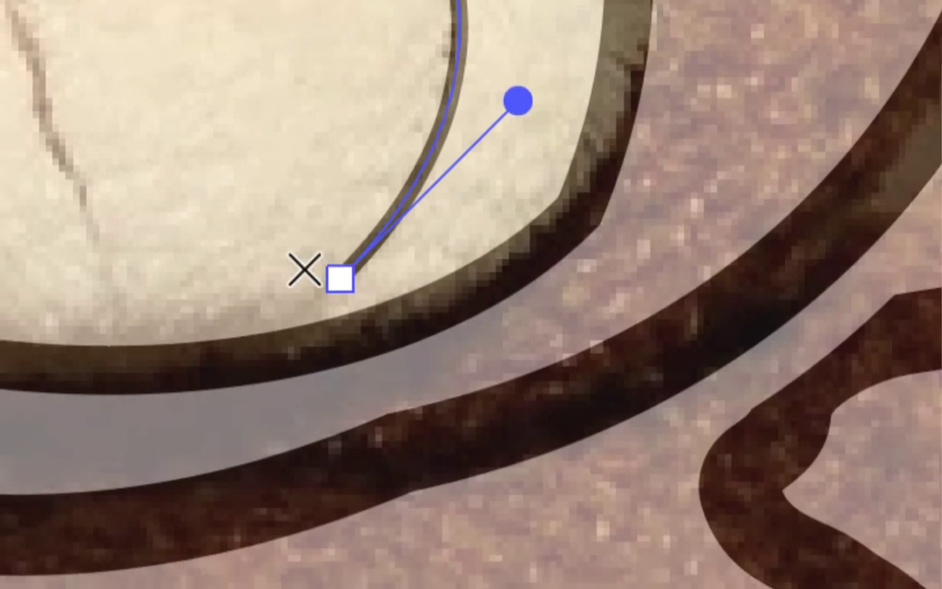
{"action": "scroll", "coordinate": [301, 269], "scroll_direction": "down", "scroll_amount": 1}
{"action": "scroll", "coordinate": [300, 269], "scroll_direction": "down", "scroll_amount": 1}
{"action": "scroll", "coordinate": [301, 276], "scroll_direction": "left", "scroll_amount": 2}
{"action": "scroll", "coordinate": [256, 263], "scroll_direction": "up", "scroll_amount": 1}
{"action": "scroll", "coordinate": [292, 271], "scroll_direction": "right", "scroll_amount": 2}
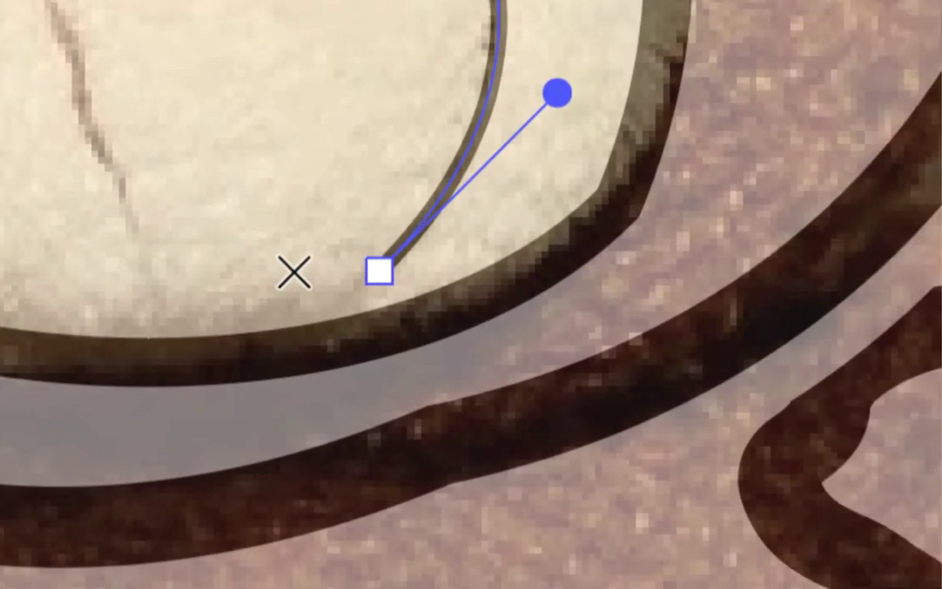
{"action": "scroll", "coordinate": [301, 275], "scroll_direction": "down", "scroll_amount": 1}
{"action": "scroll", "coordinate": [312, 268], "scroll_direction": "right", "scroll_amount": 1}
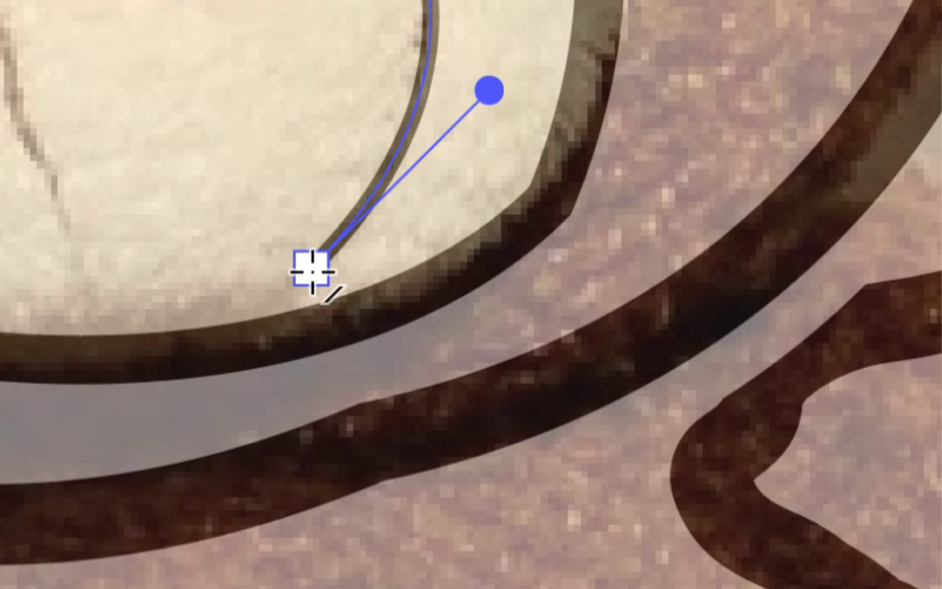
{"action": "left_click", "coordinate": [312, 268]}
Step: Add curved anchors along the mouth's bottom, lower left, and up the left side
{"action": "scroll", "coordinate": [290, 273], "scroll_direction": "down", "scroll_amount": 1}
{"action": "scroll", "coordinate": [291, 273], "scroll_direction": "left", "scroll_amount": 2}
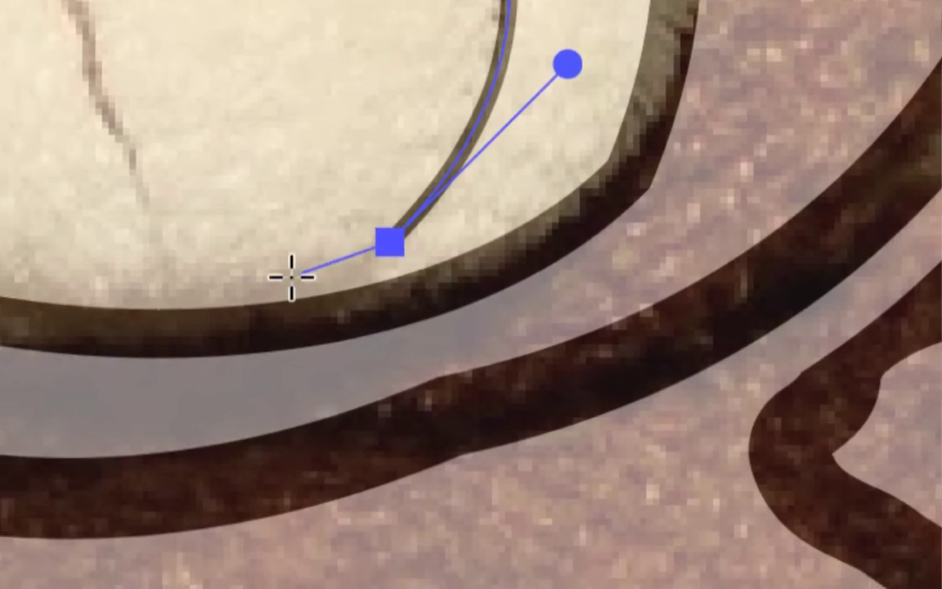
{"action": "scroll", "coordinate": [252, 279], "scroll_direction": "left", "scroll_amount": 4}
{"action": "scroll", "coordinate": [245, 276], "scroll_direction": "left", "scroll_amount": 5}
{"action": "mouse_move", "coordinate": [227, 283]}
{"action": "left_mouse_down"}
{"action": "mouse_move", "coordinate": [209, 270]}
{"action": "mouse_move", "coordinate": [277, 285]}
{"action": "left_mouse_up"}
{"action": "scroll", "coordinate": [209, 270], "scroll_direction": "down", "scroll_amount": 1}
{"action": "scroll", "coordinate": [245, 282], "scroll_direction": "right", "scroll_amount": 4}
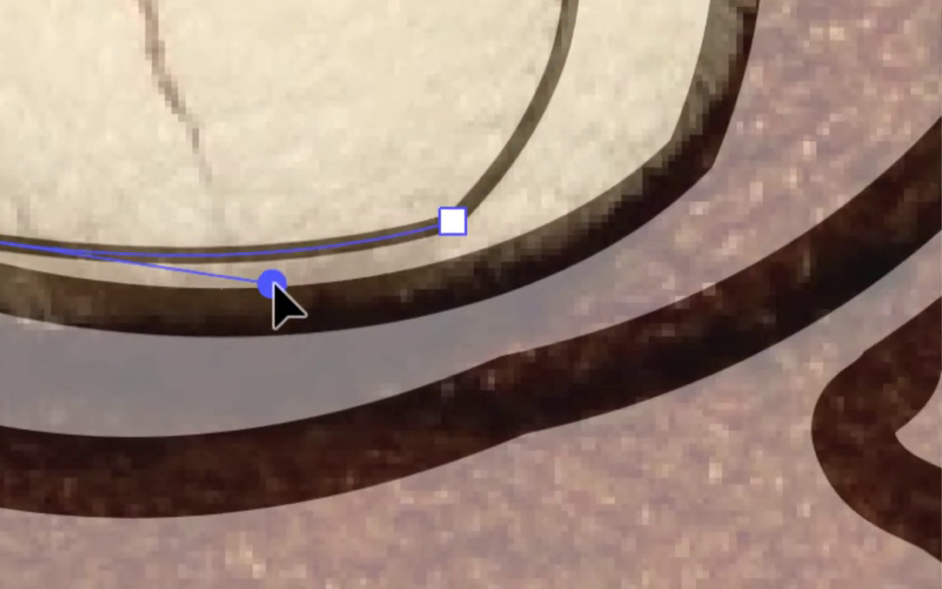
{"action": "scroll", "coordinate": [276, 294], "scroll_direction": "down", "scroll_amount": 2}
{"action": "scroll", "coordinate": [269, 298], "scroll_direction": "up", "scroll_amount": 2}
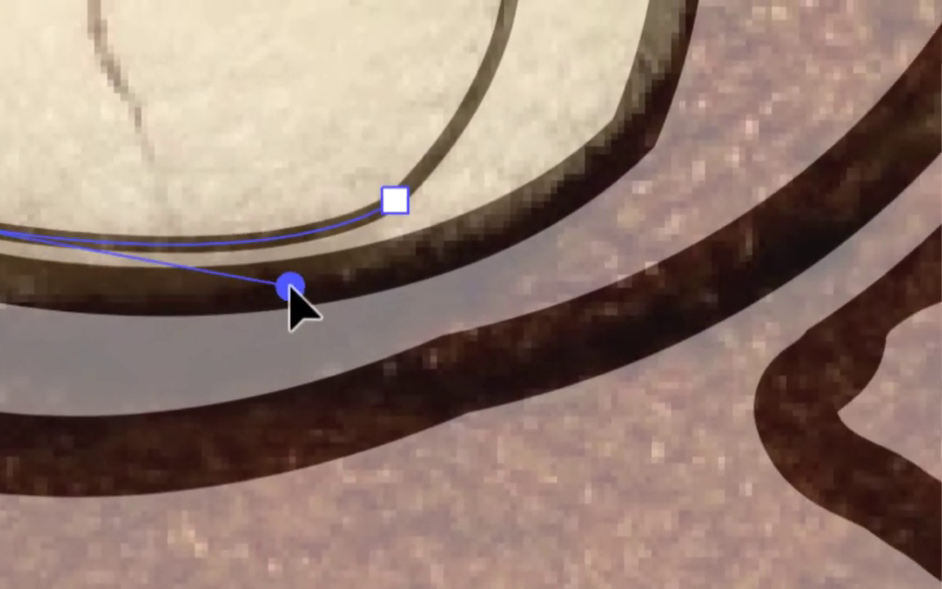
{"action": "scroll", "coordinate": [283, 298], "scroll_direction": "right", "scroll_amount": 2}
{"action": "scroll", "coordinate": [280, 301], "scroll_direction": "left", "scroll_amount": 1}
{"action": "left_click_drag", "start_coordinate": [282, 292], "coordinate": [279, 301]}
{"action": "scroll", "coordinate": [189, 253], "scroll_direction": "left", "scroll_amount": 5}
{"action": "scroll", "coordinate": [189, 253], "scroll_direction": "up", "scroll_amount": 3}
{"action": "scroll", "coordinate": [181, 225], "scroll_direction": "up", "scroll_amount": 2}
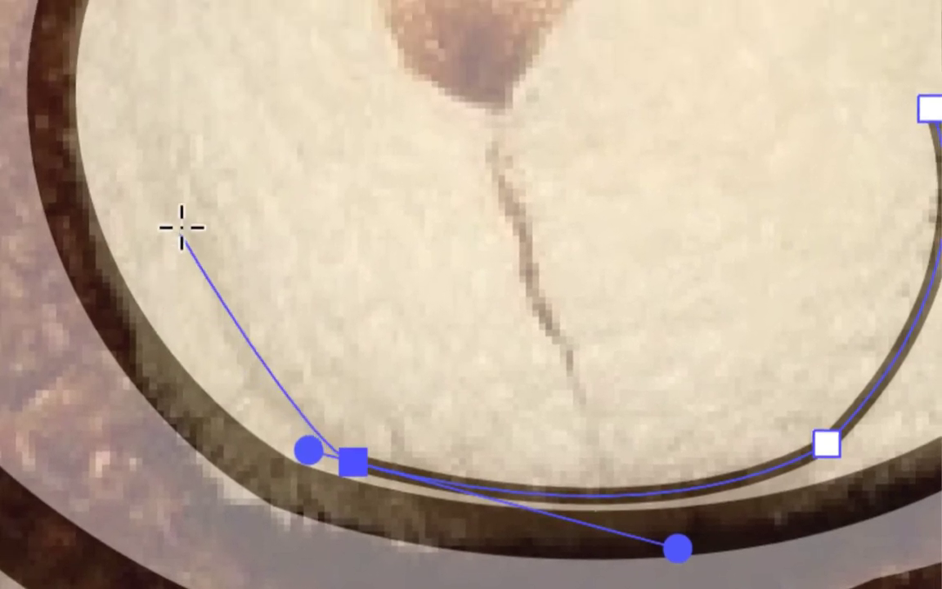
{"action": "scroll", "coordinate": [178, 216], "scroll_direction": "up", "scroll_amount": 1}
{"action": "scroll", "coordinate": [180, 216], "scroll_direction": "right", "scroll_amount": 1}
{"action": "left_click_drag", "start_coordinate": [182, 217], "coordinate": [182, 248]}
Step: Select the curve's lower-left anchor, then deselect the finished mouth curve
{"action": "scroll", "coordinate": [188, 233], "scroll_direction": "up", "scroll_amount": 1}
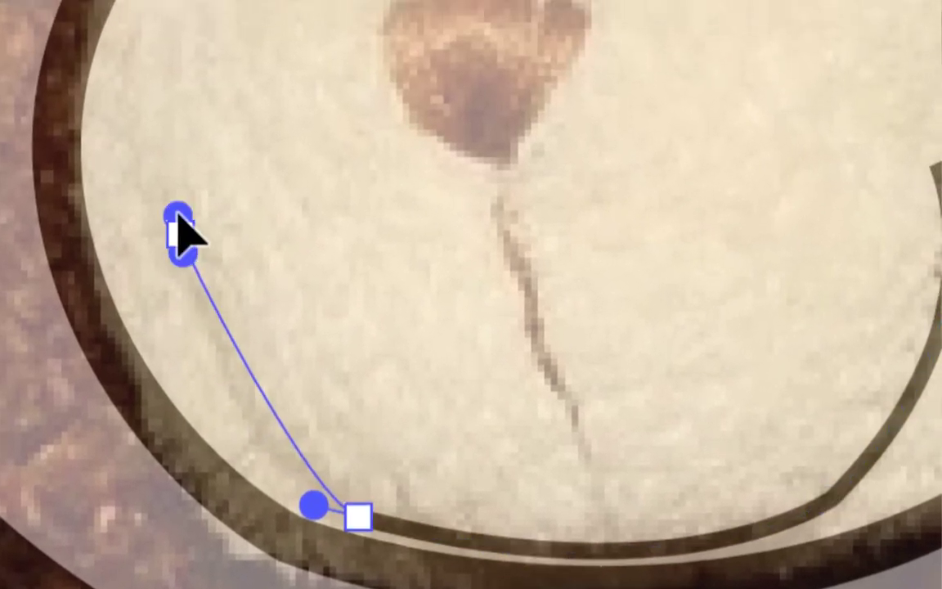
{"action": "scroll", "coordinate": [178, 211], "scroll_direction": "down", "scroll_amount": 1}
{"action": "scroll", "coordinate": [180, 225], "scroll_direction": "down", "scroll_amount": 1}
{"action": "scroll", "coordinate": [182, 246], "scroll_direction": "down", "scroll_amount": 4}
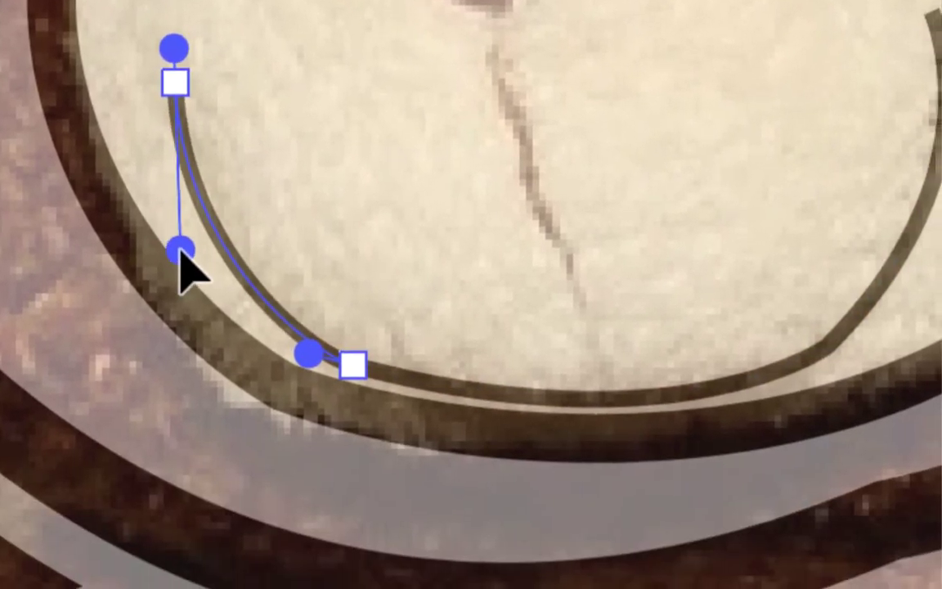
{"action": "scroll", "coordinate": [185, 262], "scroll_direction": "down", "scroll_amount": 5}
{"action": "scroll", "coordinate": [185, 263], "scroll_direction": "right", "scroll_amount": 5}
{"action": "left_click", "coordinate": [215, 273]}
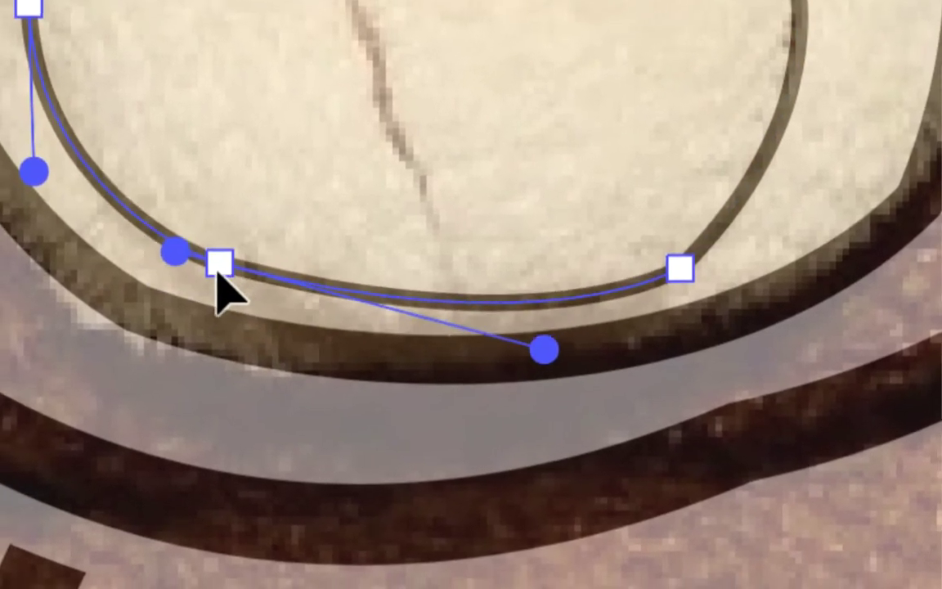
{"action": "scroll", "coordinate": [245, 282], "scroll_direction": "right", "scroll_amount": 5}
{"action": "scroll", "coordinate": [310, 286], "scroll_direction": "right", "scroll_amount": 1}
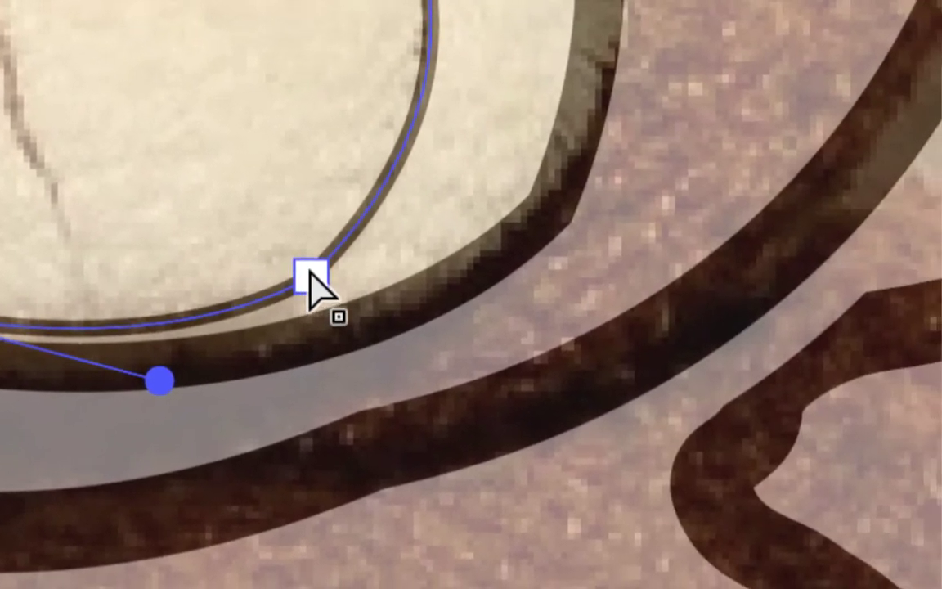
{"action": "scroll", "coordinate": [298, 270], "scroll_direction": "up", "scroll_amount": 3}
{"action": "scroll", "coordinate": [298, 270], "scroll_direction": "left", "scroll_amount": 3}
{"action": "scroll", "coordinate": [245, 238], "scroll_direction": "left", "scroll_amount": 5}
{"action": "scroll", "coordinate": [246, 237], "scroll_direction": "up", "scroll_amount": 3}
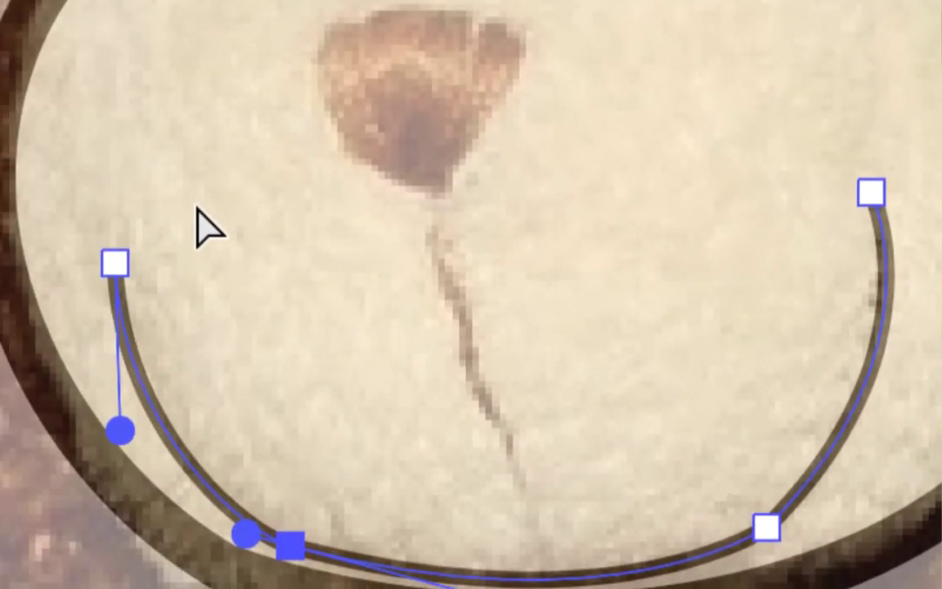
{"action": "key", "text": "Escape"}
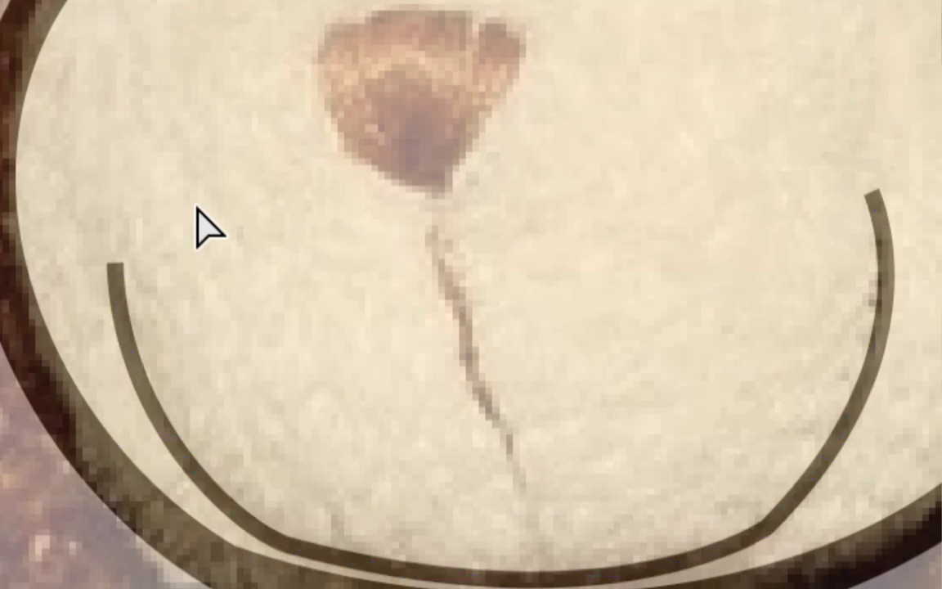
Step: Draw a Pen line from just below the nose, curving down onto the mouth
{"action": "scroll", "coordinate": [188, 221], "scroll_direction": "down", "scroll_amount": 1}
{"action": "scroll", "coordinate": [213, 220], "scroll_direction": "right", "scroll_amount": 2}
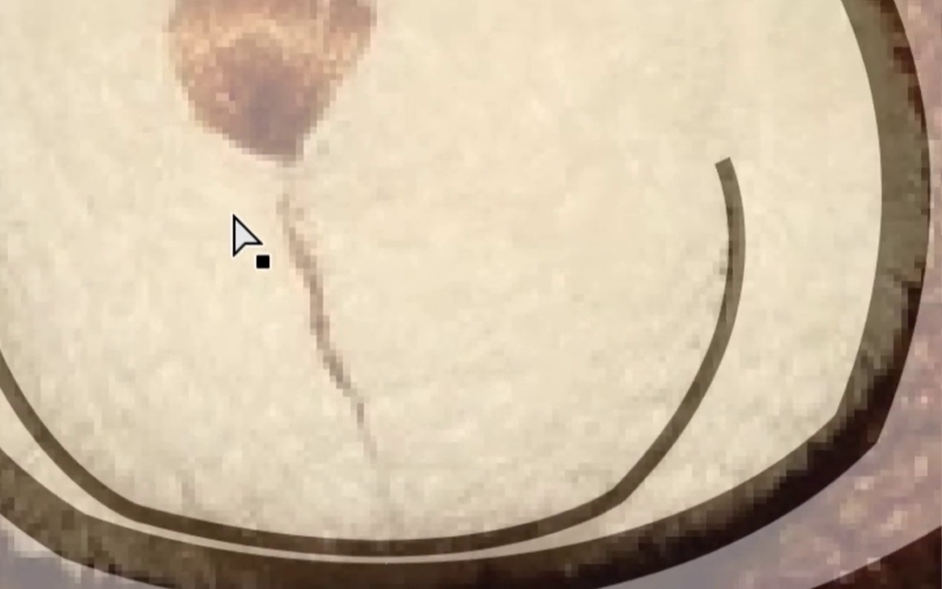
{"action": "scroll", "coordinate": [237, 210], "scroll_direction": "up", "scroll_amount": 1}
{"action": "scroll", "coordinate": [242, 202], "scroll_direction": "right", "scroll_amount": 1}
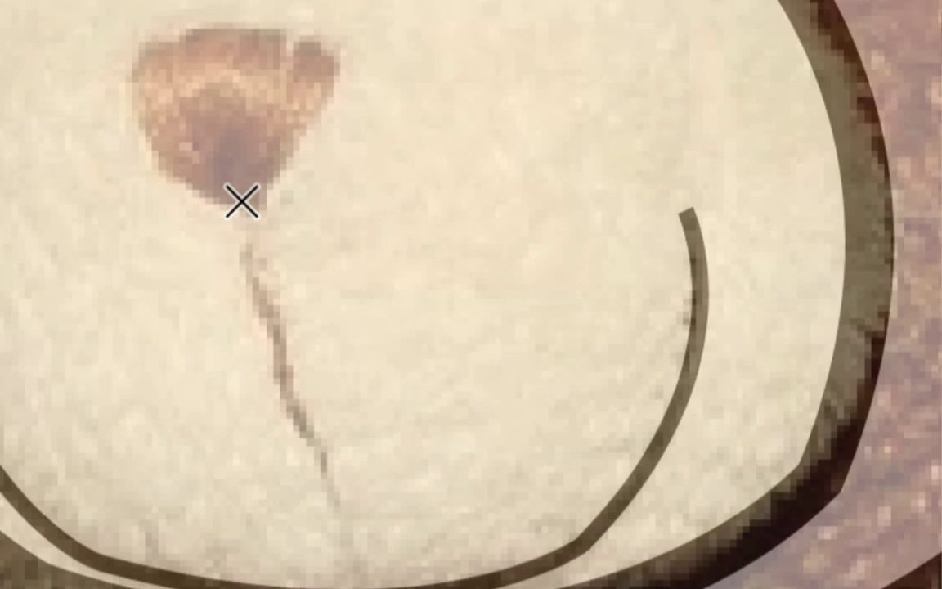
{"action": "left_click", "coordinate": [242, 201]}
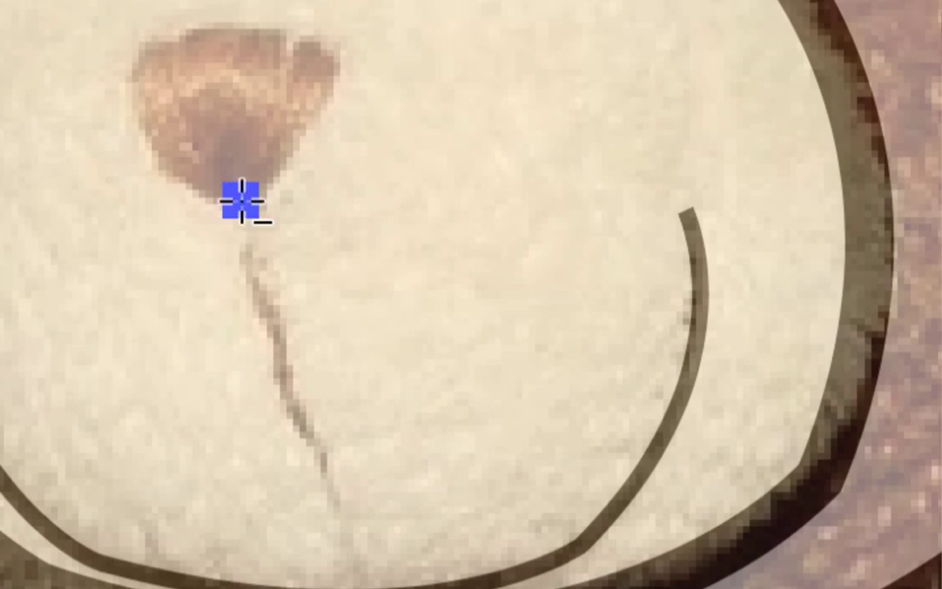
{"action": "scroll", "coordinate": [241, 204], "scroll_direction": "down", "scroll_amount": 2}
{"action": "scroll", "coordinate": [253, 246], "scroll_direction": "down", "scroll_amount": 4}
{"action": "scroll", "coordinate": [262, 266], "scroll_direction": "right", "scroll_amount": 2}
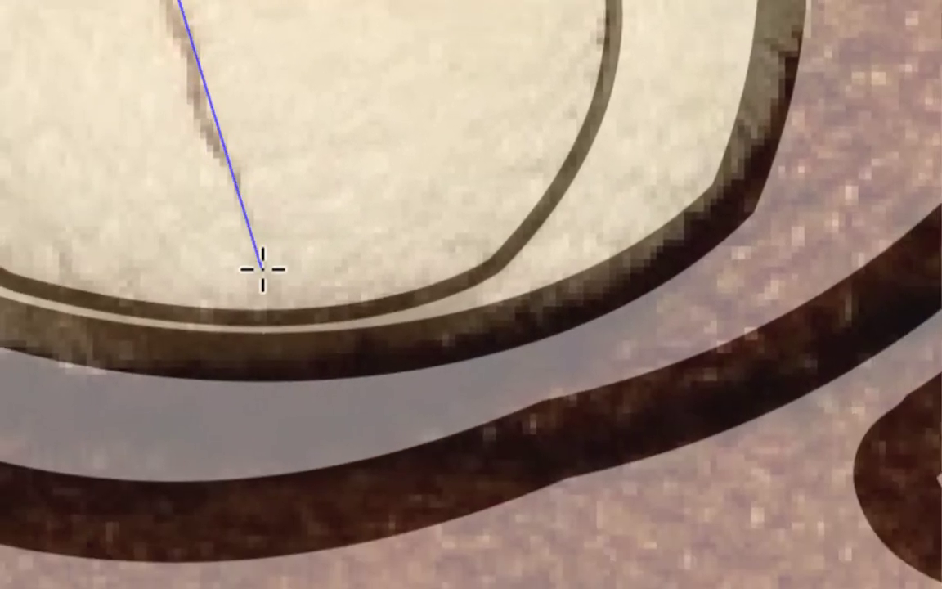
{"action": "mouse_move", "coordinate": [261, 275]}
{"action": "left_mouse_down"}
{"action": "mouse_move", "coordinate": [269, 279]}
{"action": "mouse_move", "coordinate": [247, 247]}
{"action": "left_mouse_up"}
{"action": "scroll", "coordinate": [257, 270], "scroll_direction": "up", "scroll_amount": 3}
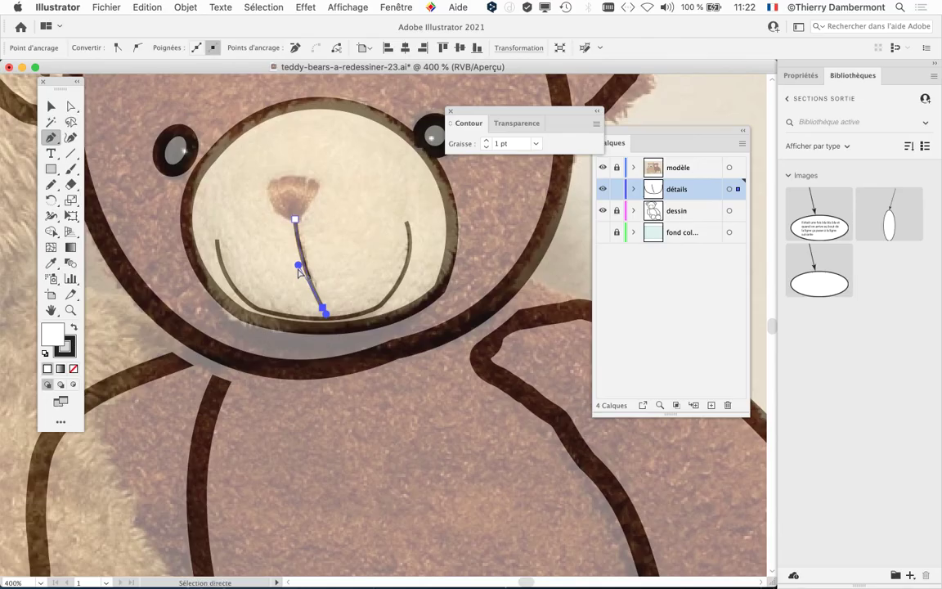
Step: Select the mouth curve and drag out a longer direction handle on its lower-left anchor
{"action": "scroll", "coordinate": [246, 291], "scroll_direction": "up", "scroll_amount": 3}
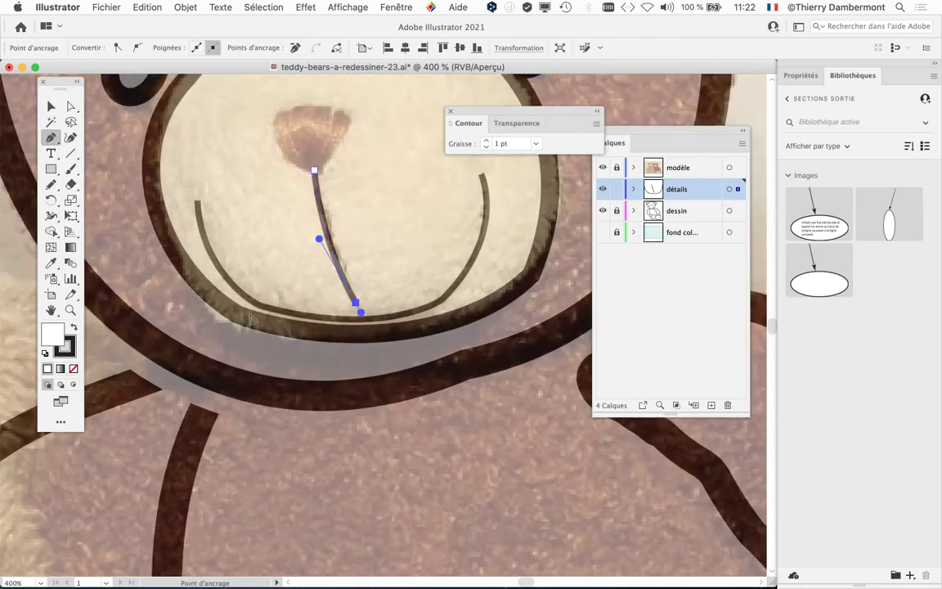
{"action": "left_click", "coordinate": [256, 299]}
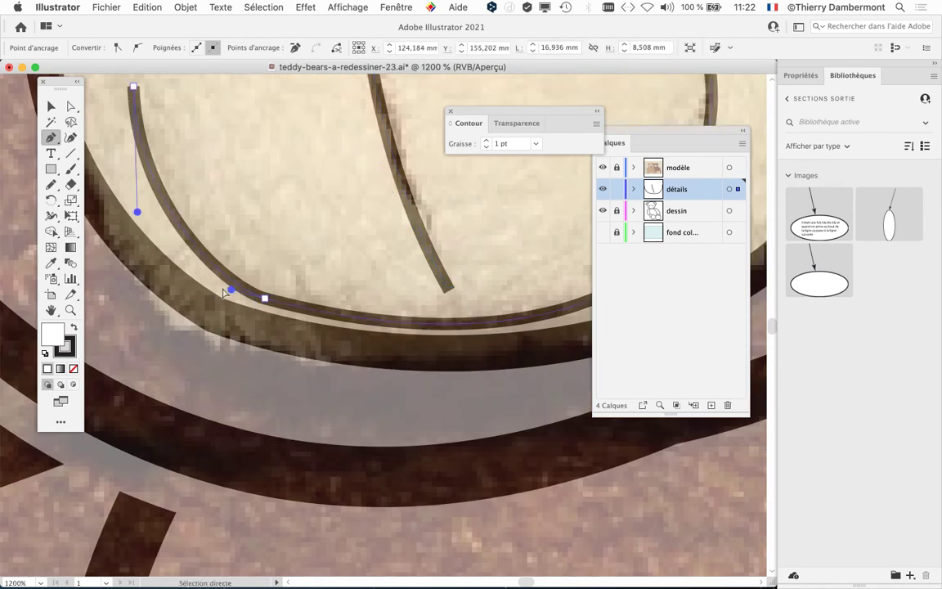
{"action": "mouse_move", "coordinate": [279, 304]}
{"action": "left_mouse_down"}
{"action": "mouse_move", "coordinate": [412, 363]}
{"action": "mouse_move", "coordinate": [403, 358]}
{"action": "left_mouse_up"}
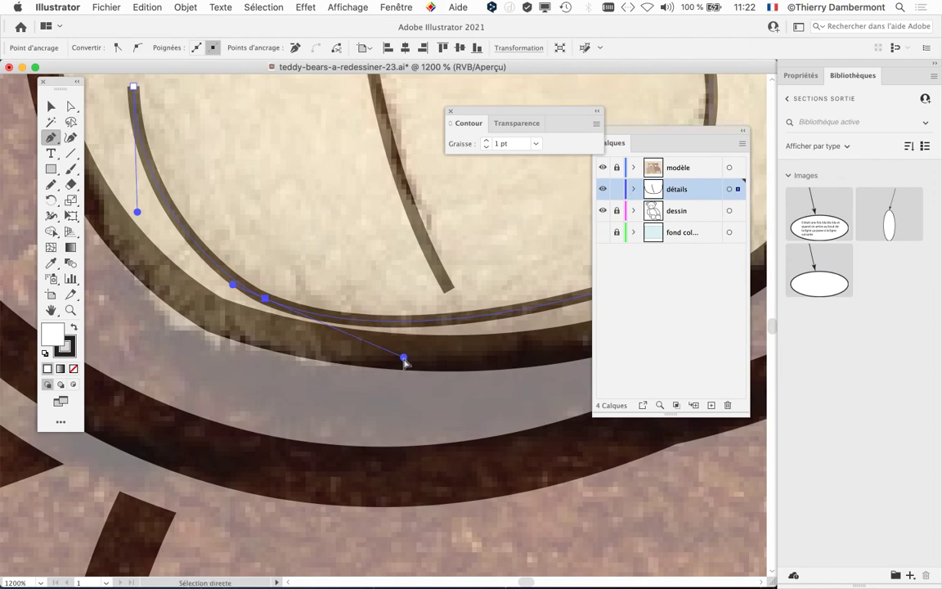